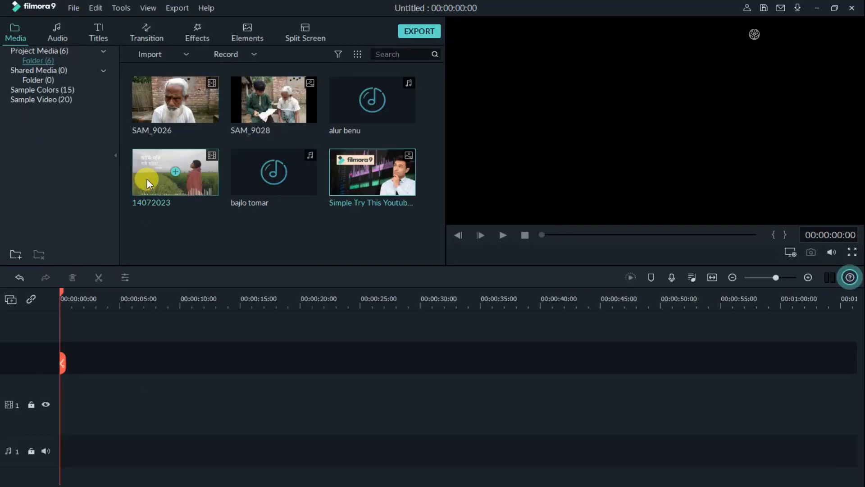
- Preview the SAM_9026 video and place it at the start of a second video track, keeping the 1920 x 1080 25fps project settings
double_click(157, 102)
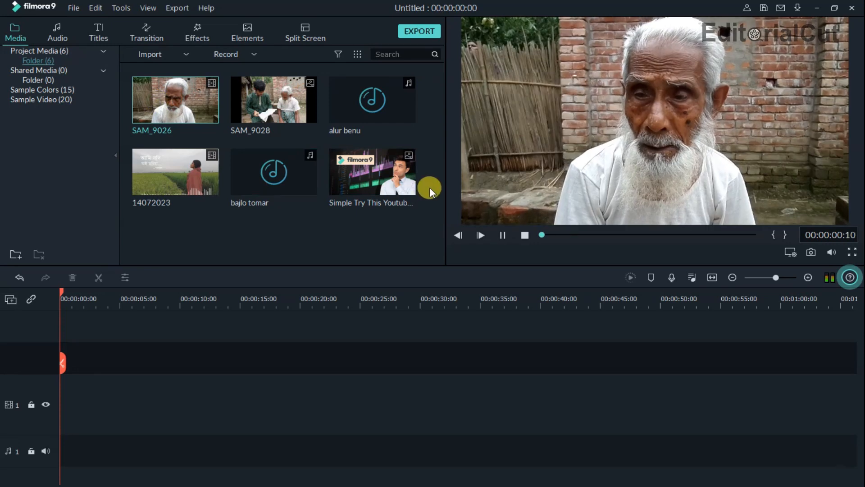
left_click(504, 236)
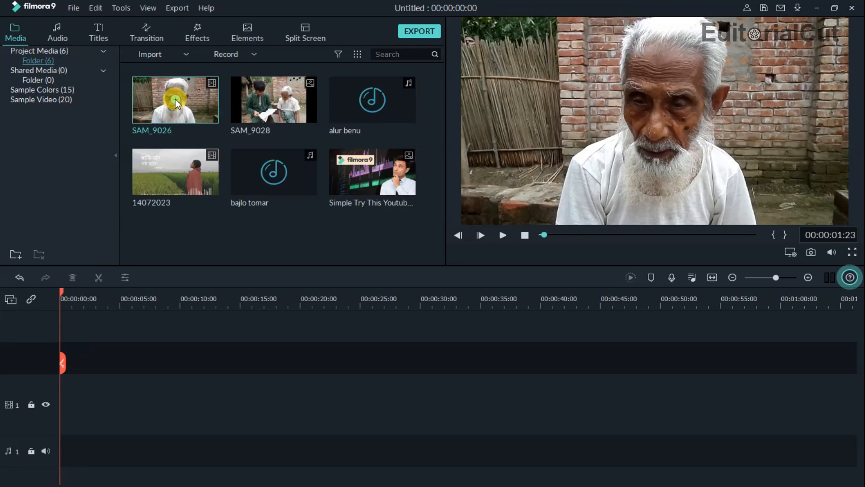
left_click_drag(176, 104, 58, 386)
left_click_drag(63, 328, 42, 292)
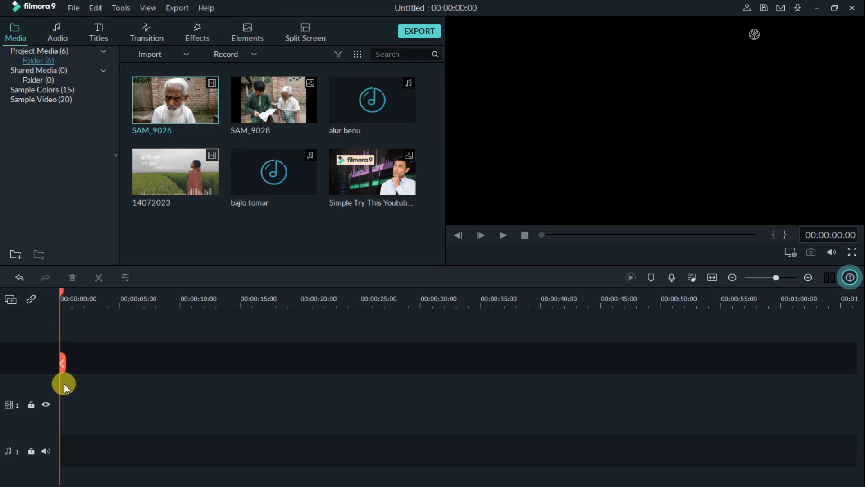
left_click(175, 100)
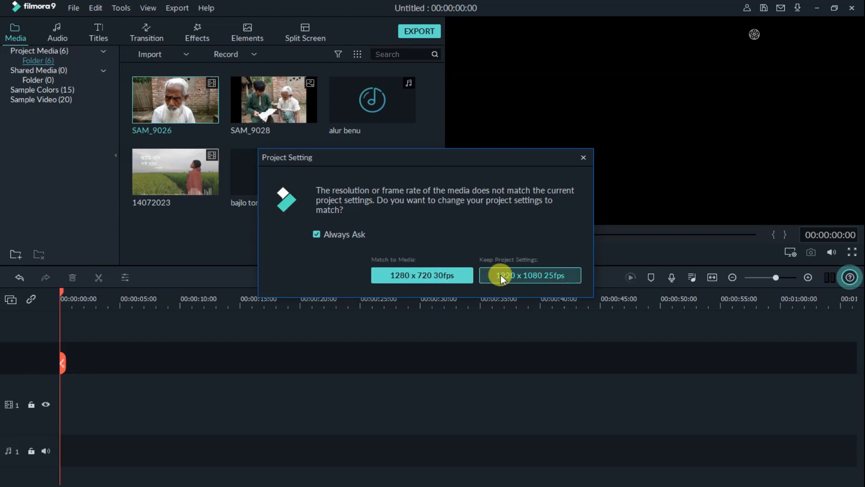
left_click(533, 275)
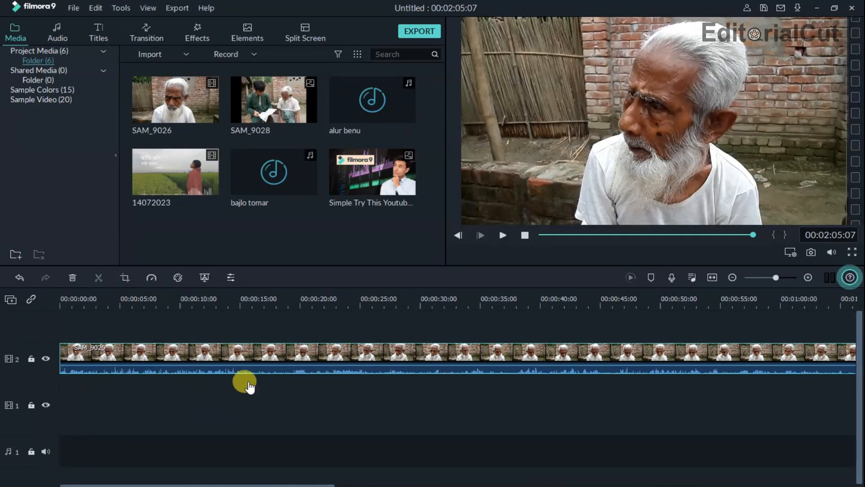
- Delete the SAM_9026 clip from the timeline
mouse_move(258, 364)
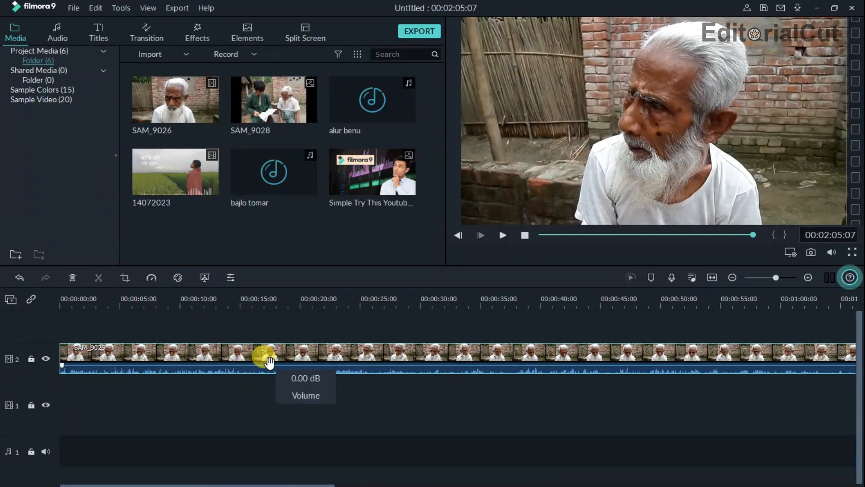
left_click(268, 380)
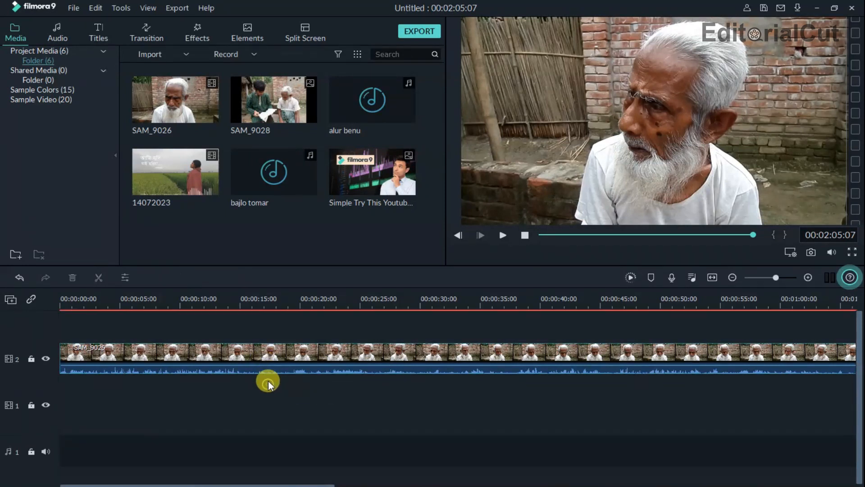
left_click(283, 353)
key("Delete")
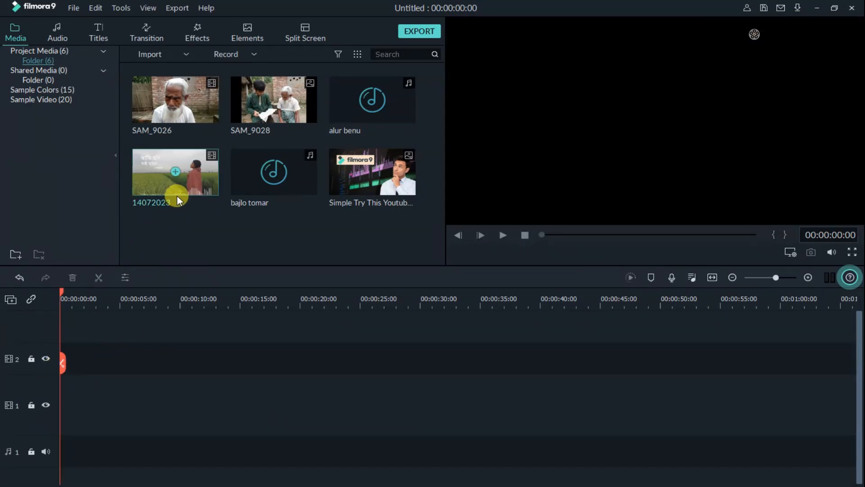
- Add the SAM_9028 photo to video track 1 and the bajlo tomar audio to audio track 1 from the photo's end
left_click(274, 100)
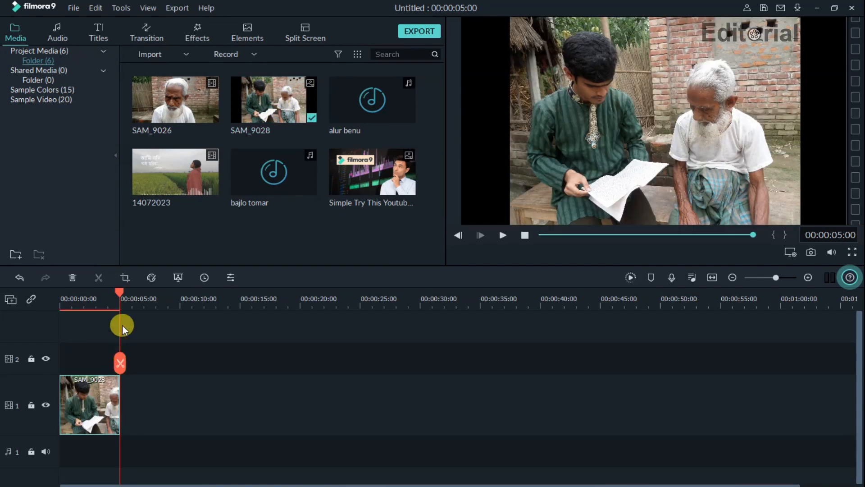
mouse_move(118, 293)
left_mouse_down()
mouse_move(171, 295)
mouse_move(122, 299)
left_mouse_up()
left_click(275, 175)
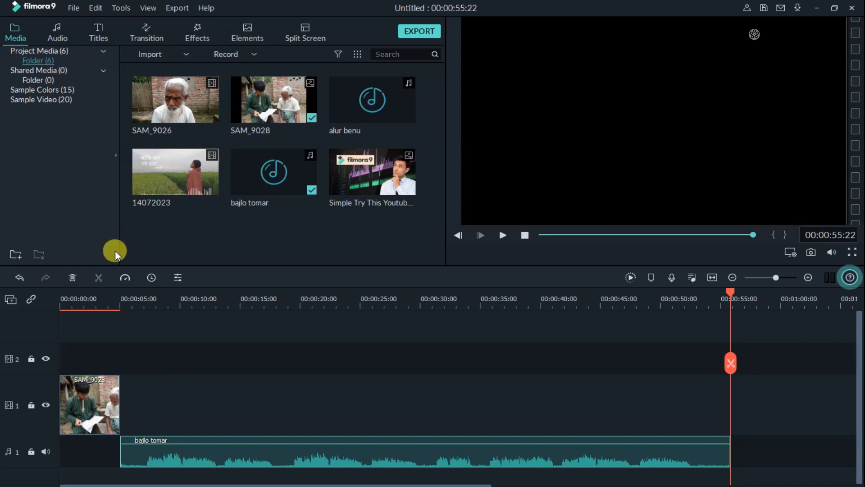
- Place SAM_9026 at the start of video track 2 with the 1920 x 1080 25fps project settings kept, and check its opening seconds
left_click_drag(151, 102, 54, 345)
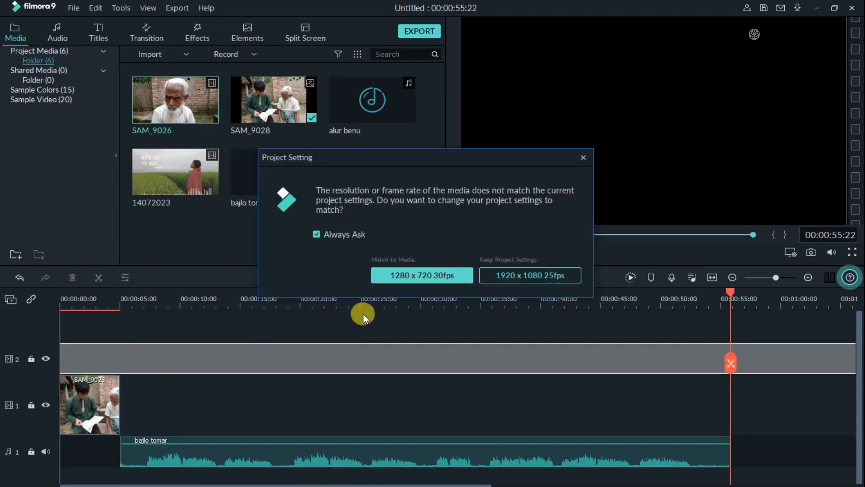
left_click(506, 274)
left_click(87, 291)
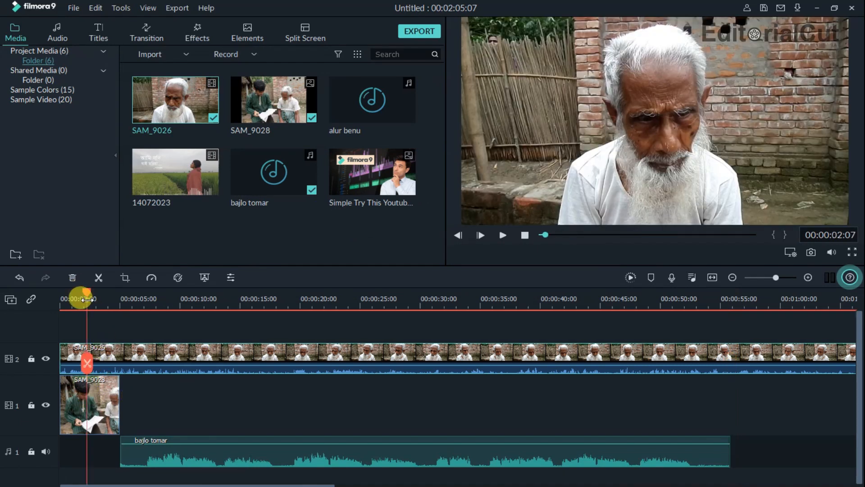
left_click(70, 291)
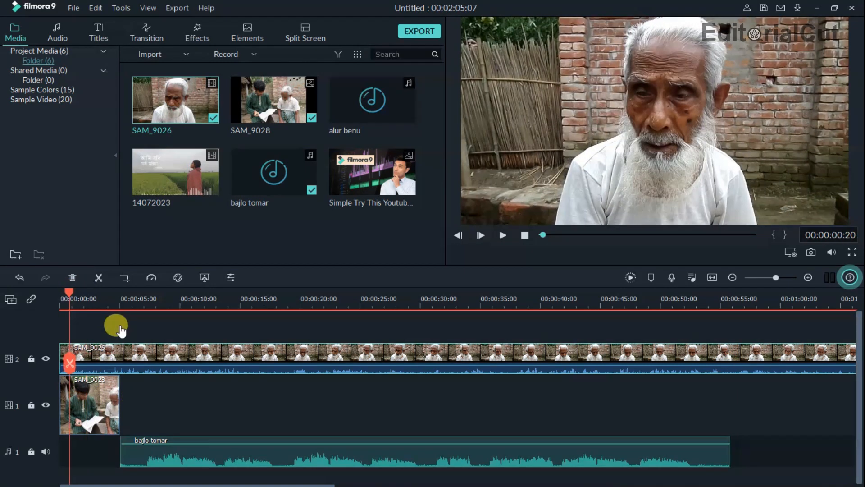
- Delete SAM_9026 from video track 2 and align the bajlo tomar audio with the start of the timeline
left_click(174, 353)
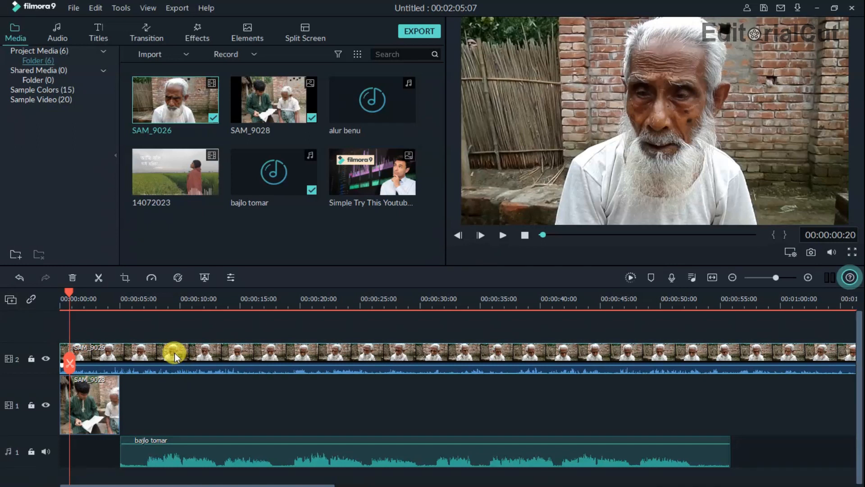
key("Delete")
left_click(93, 407)
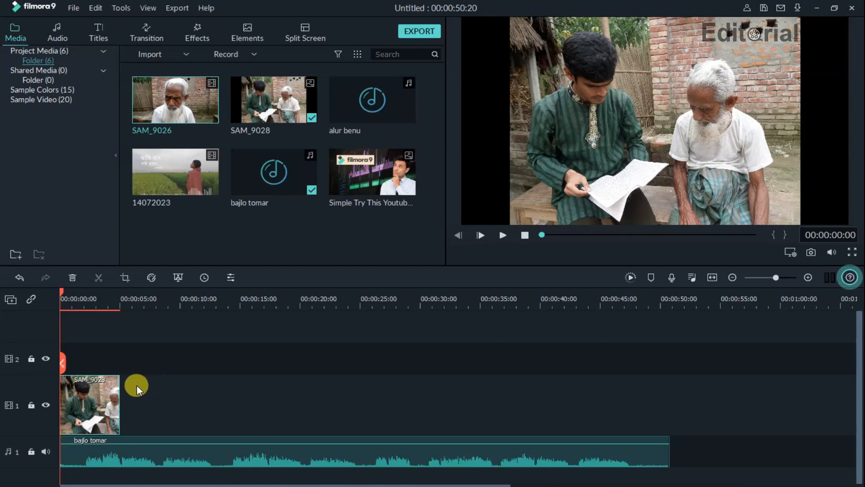
left_click(101, 454)
left_click(222, 344)
- Insert SAM_9026 before the SAM_9028 photo on video track 1, keeping the 1920 x 1080 25fps project settings
left_click_drag(176, 103, 401, 326)
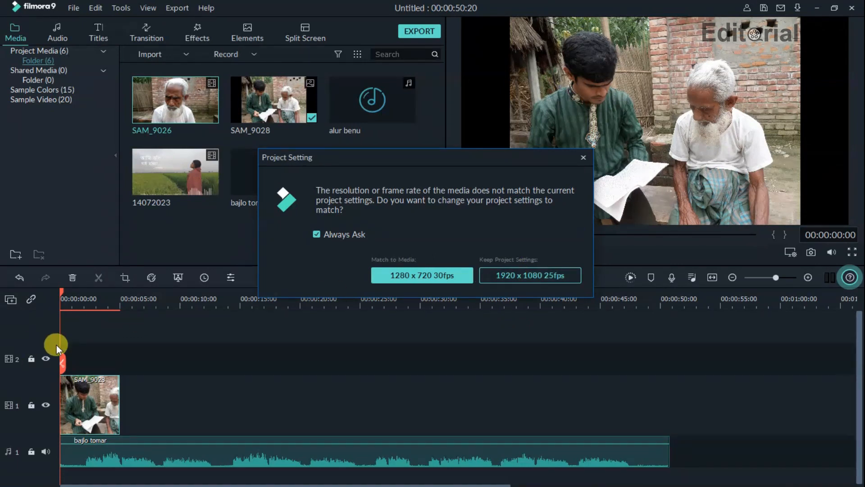
left_click(510, 277)
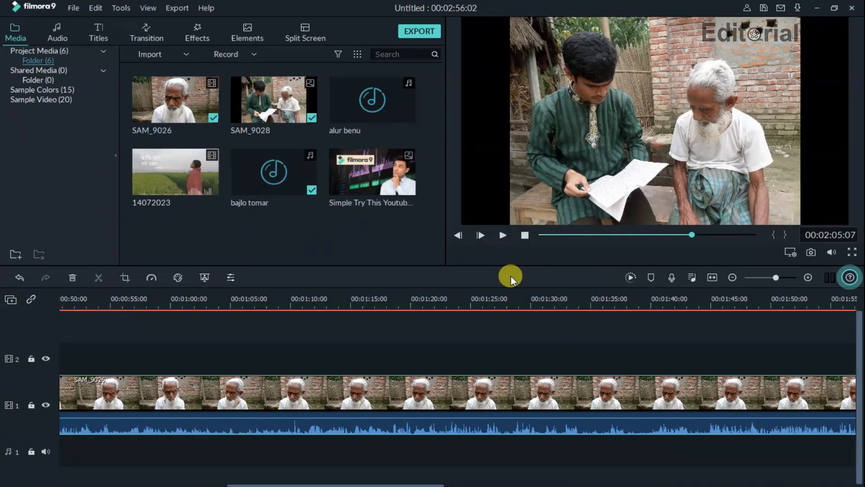
left_click_drag(457, 304, 4, 293)
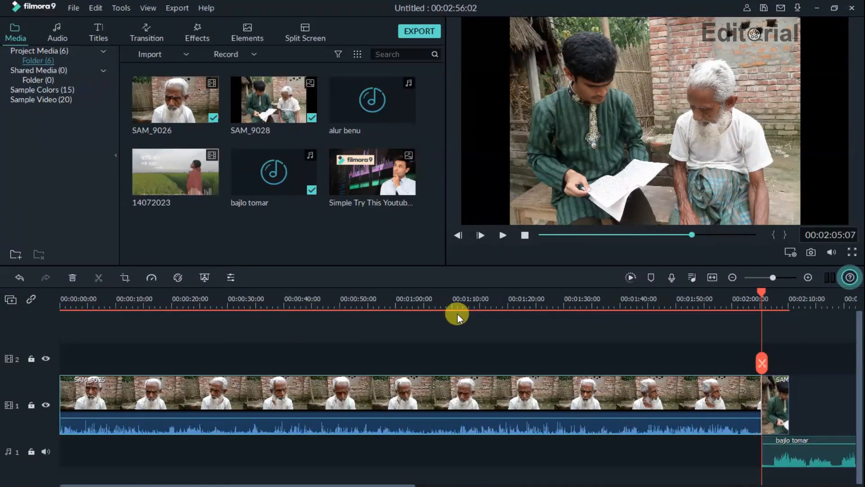
left_click_drag(422, 305, 180, 305)
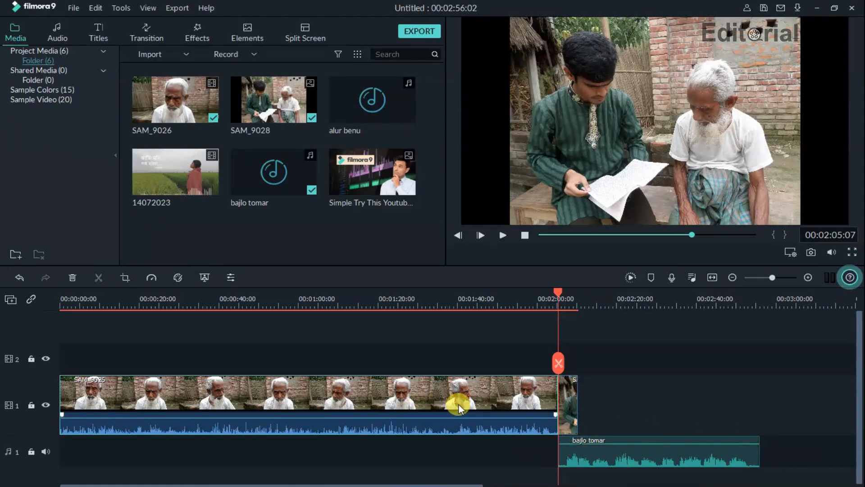
- Undo the insertion of SAM_9026 on video track 1 and select the SAM_9028 photo
key("Delete")
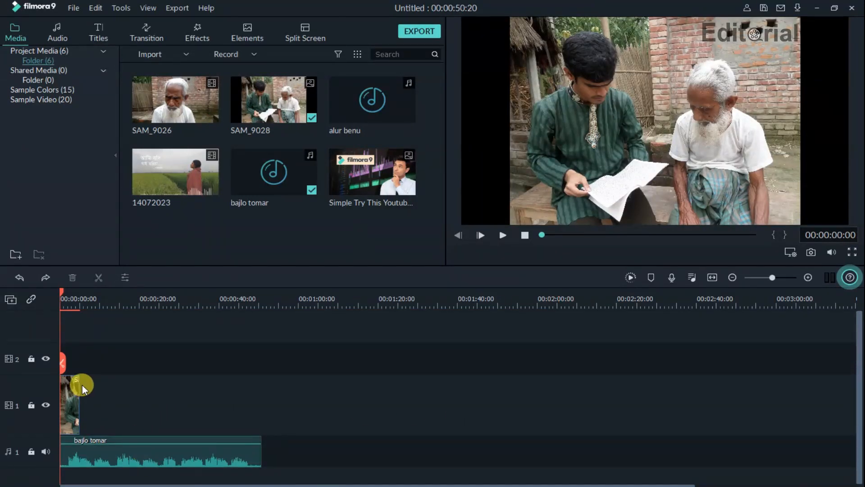
left_click(68, 397)
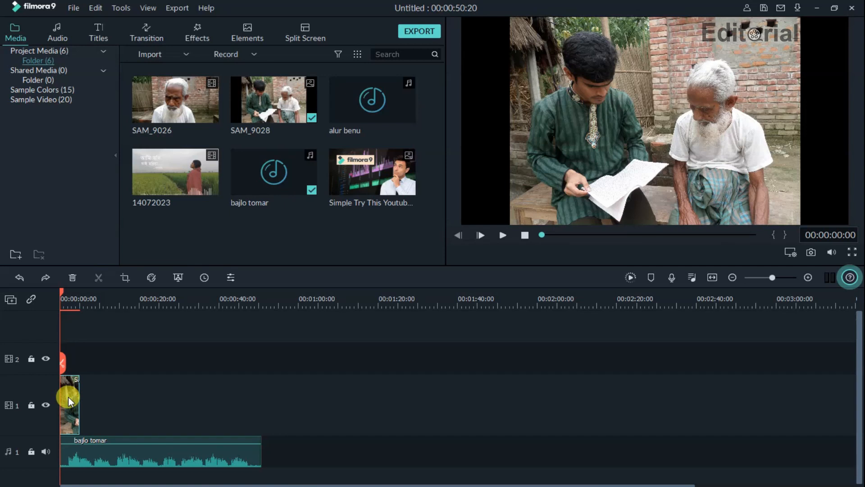
mouse_move(68, 396)
left_mouse_down()
mouse_move(68, 366)
mouse_move(69, 396)
left_mouse_up()
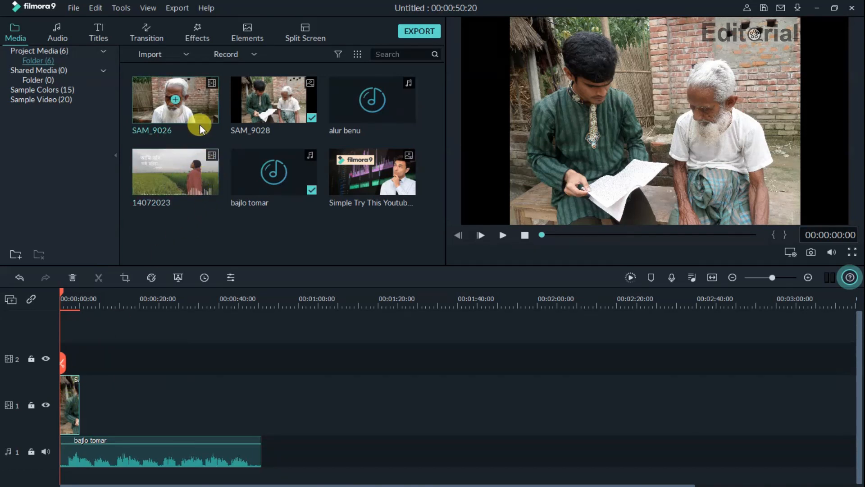
- Place SAM_9026 at the start of video track 2 above the photo, keeping the 1920 x 1080 25fps project settings
left_click_drag(160, 101, 49, 365)
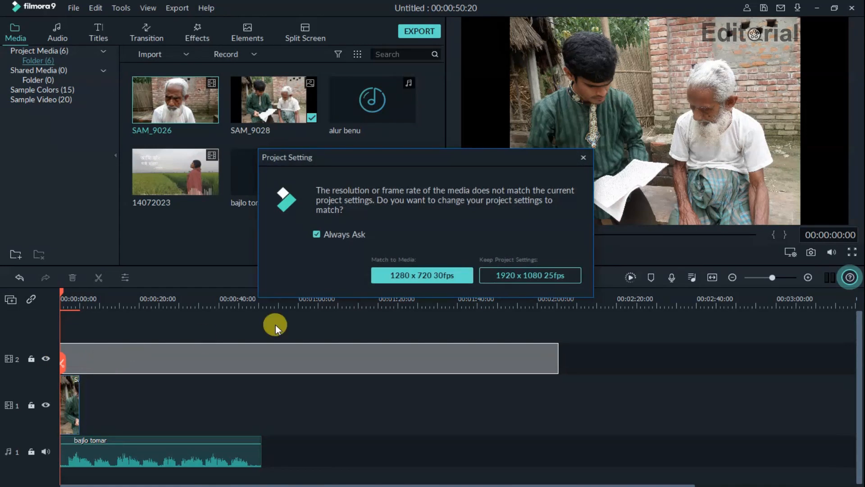
left_click(540, 275)
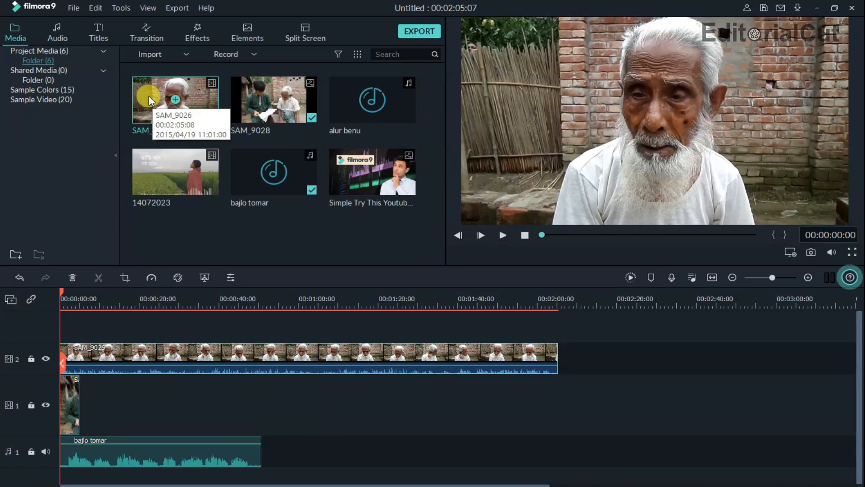
key("ctrl+z")
left_click_drag(152, 99, 50, 364)
left_click(496, 276)
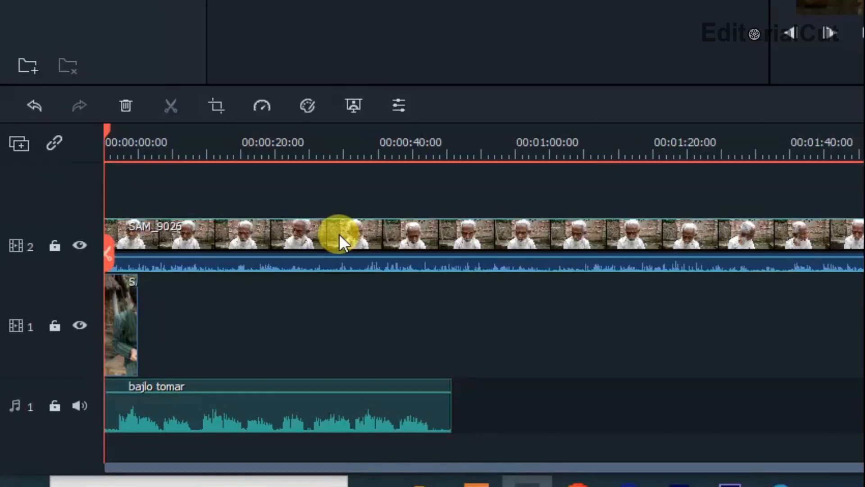
- Clear the timeline by deleting the SAM_9026 video, the SAM_9028 photo and the bajlo tomar audio
key("Delete")
left_click(96, 343)
key("Delete")
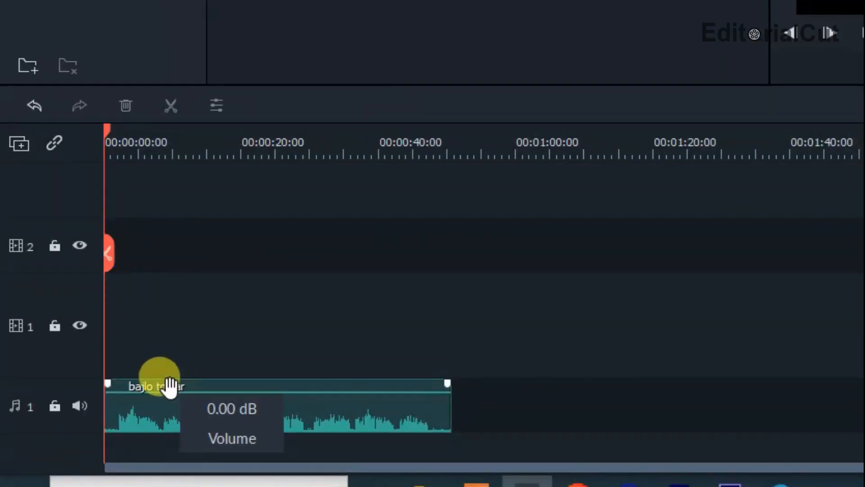
left_click(199, 421)
key("Delete")
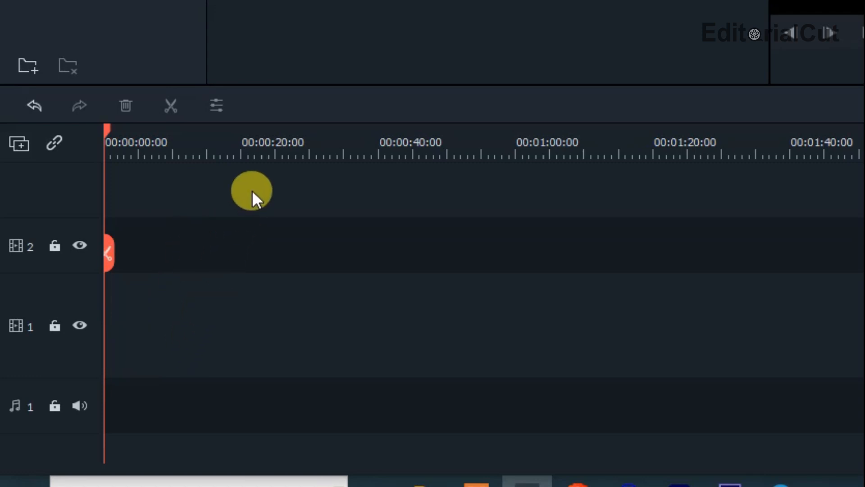
- Add two more video tracks to the timeline
left_click(18, 151)
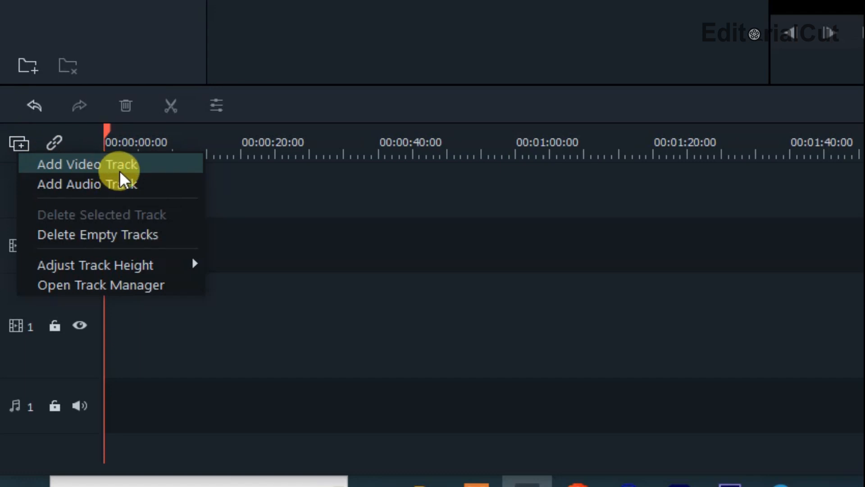
left_click(131, 168)
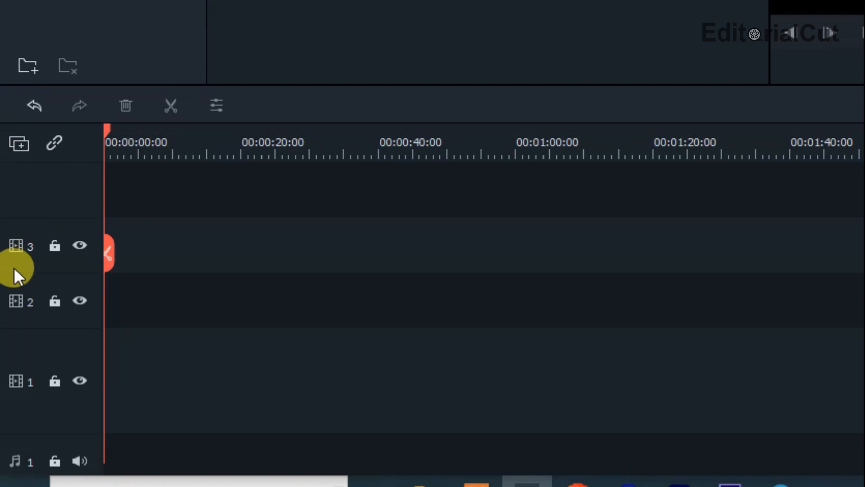
left_click(24, 151)
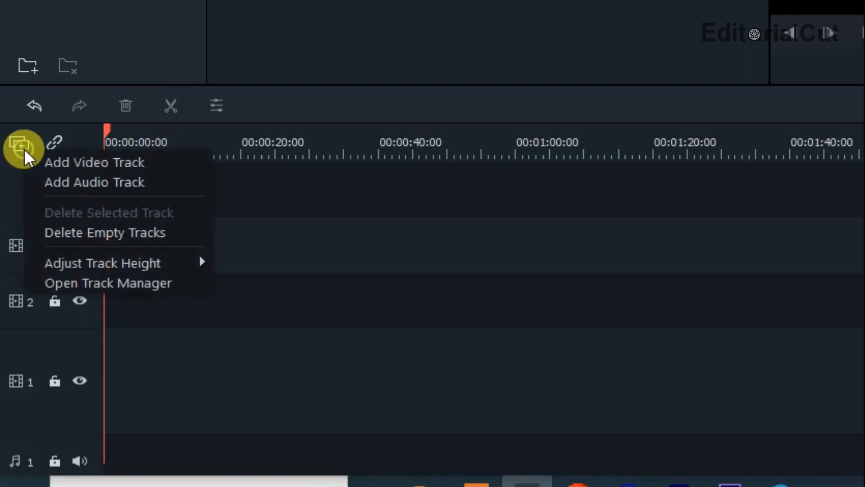
left_click(82, 164)
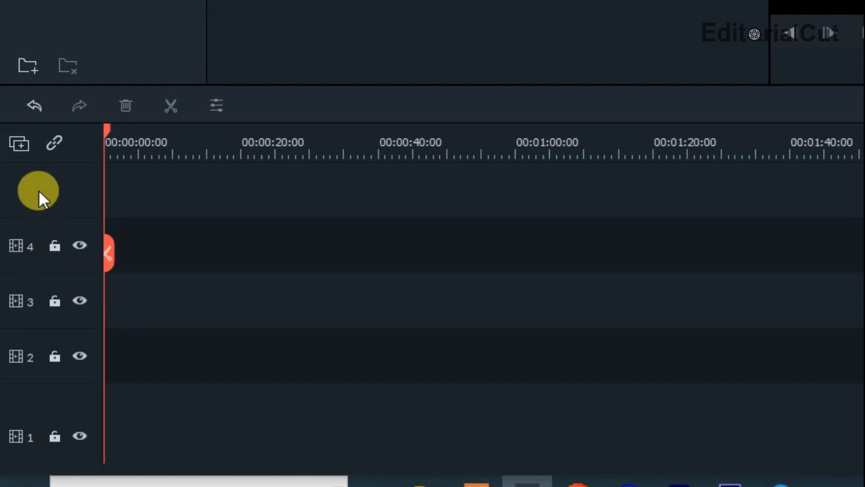
- Delete the empty tracks from the timeline
left_click(22, 148)
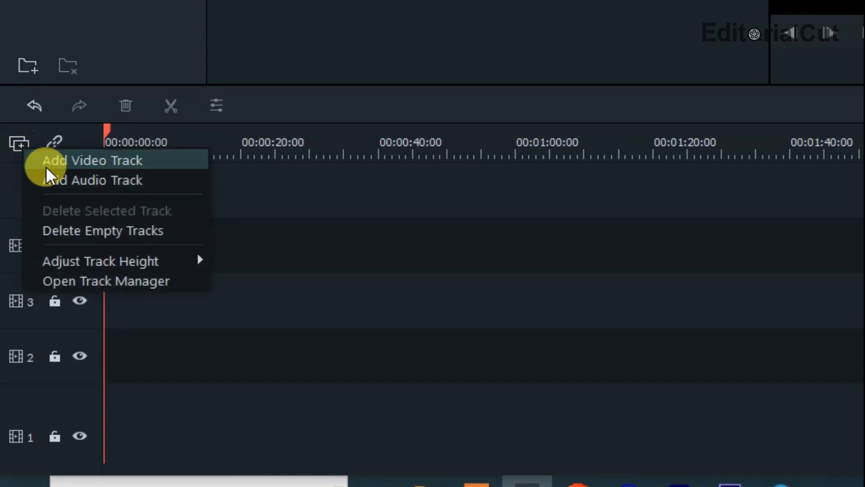
left_click(130, 232)
left_click(21, 144)
left_click(205, 360)
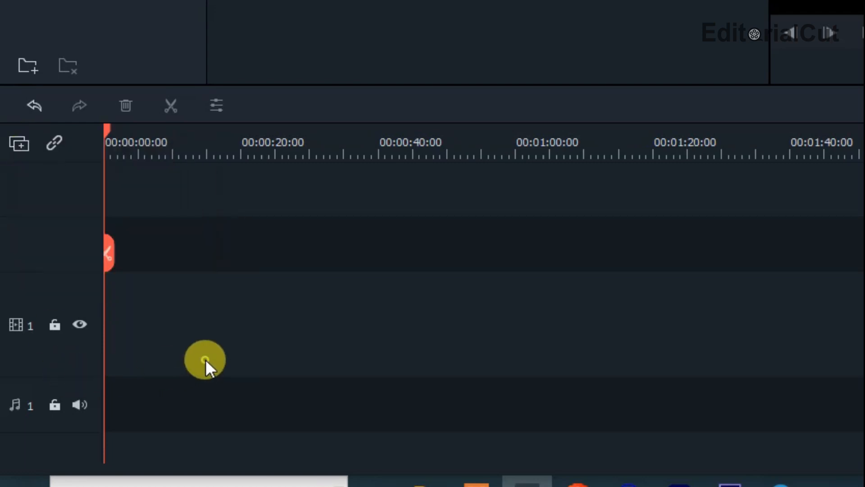
- Add a second audio track to the timeline
left_click(14, 140)
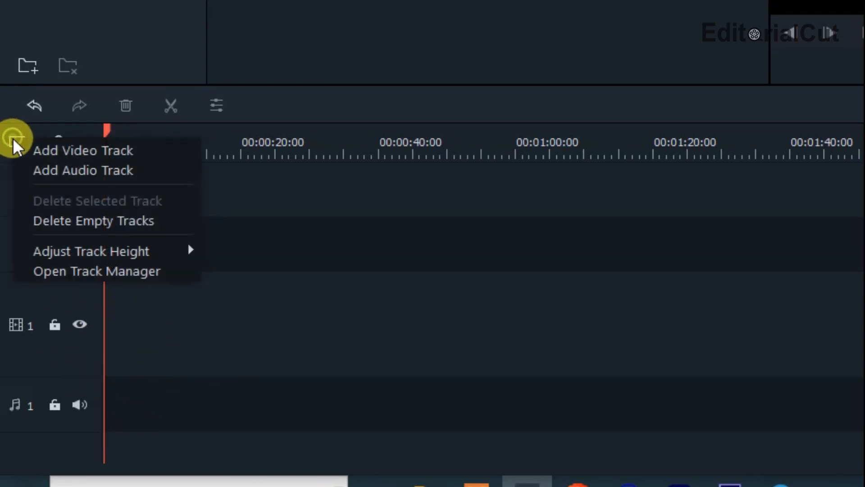
left_click(83, 173)
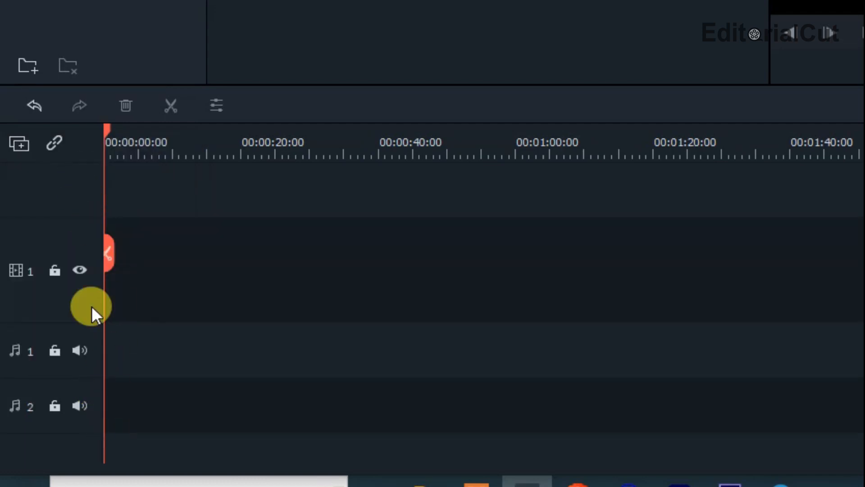
- Add a second video track to the timeline
left_click(23, 147)
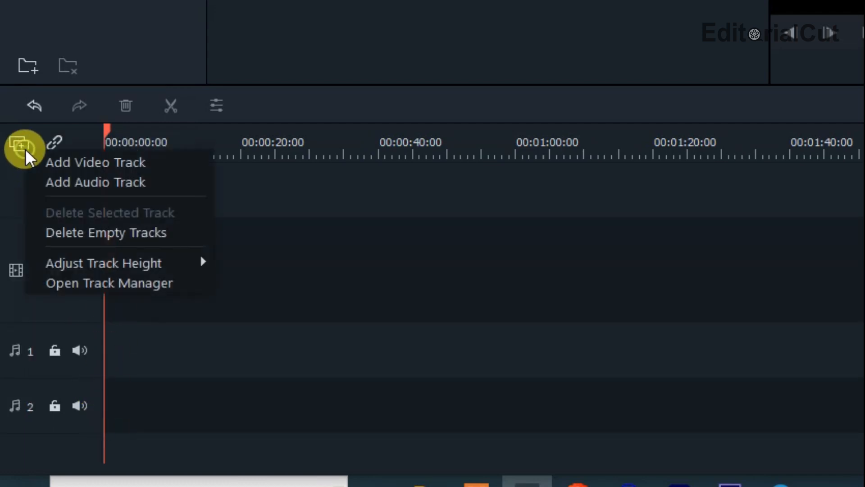
left_click(112, 166)
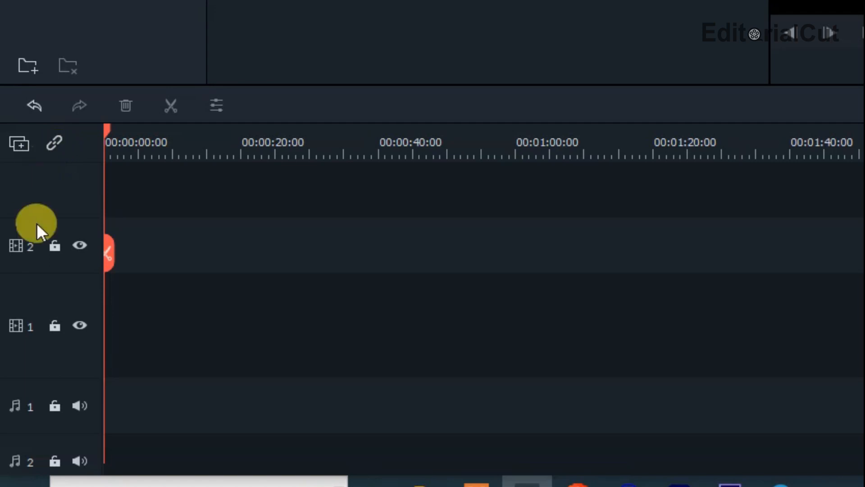
scroll(234, 322, "down", 1)
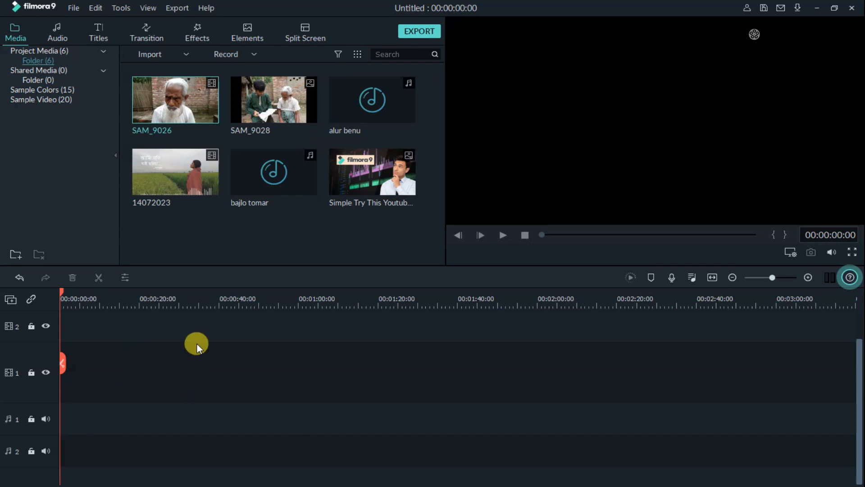
- Place the 14072023 video at the start of video track 1 and delete it from the timeline again
mouse_move(155, 176)
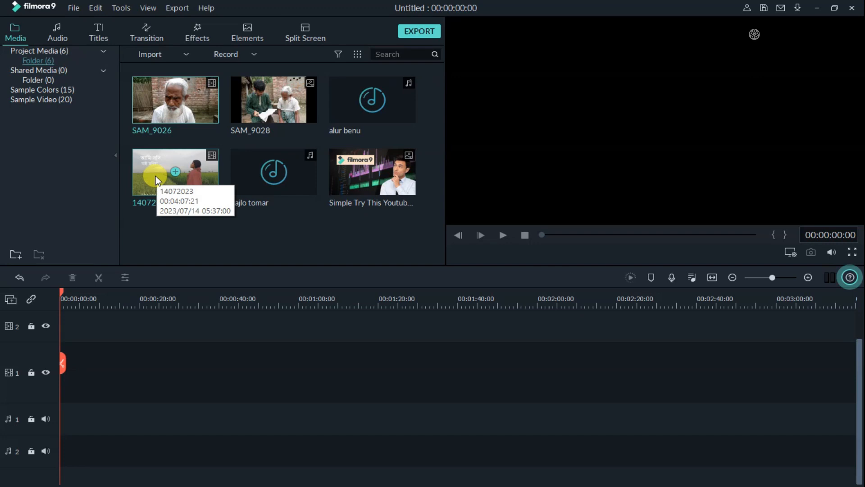
left_click_drag(157, 169, 55, 377)
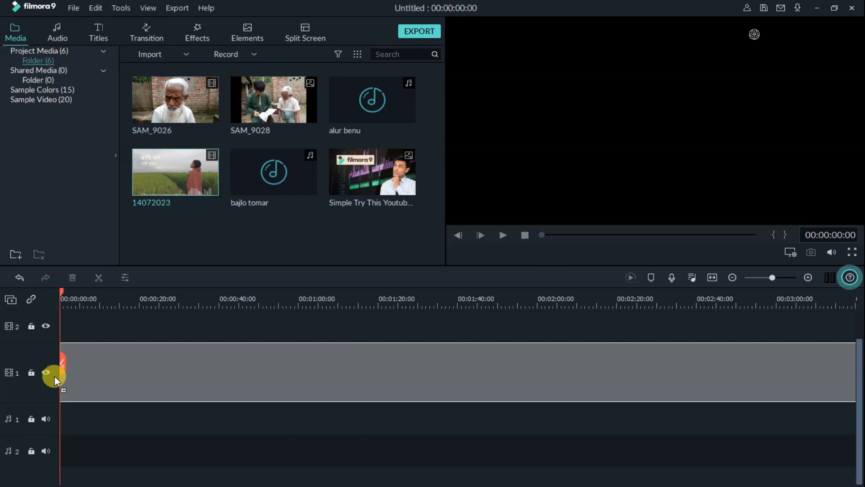
left_click(543, 273)
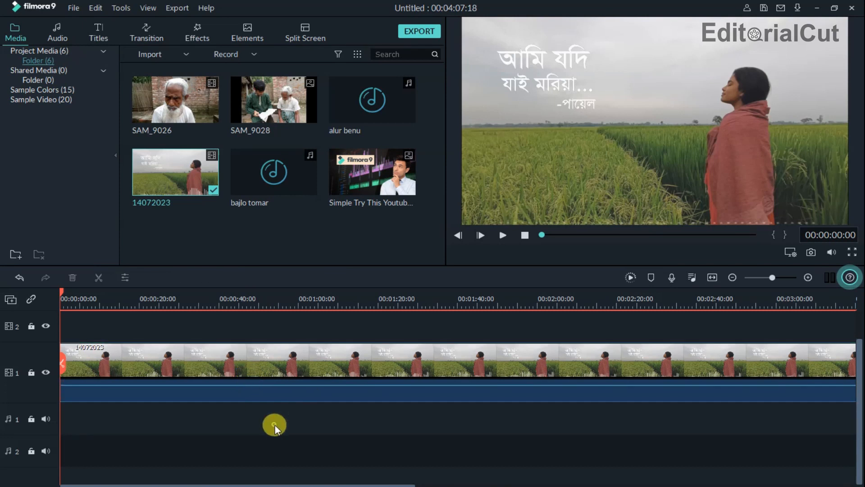
key("Delete")
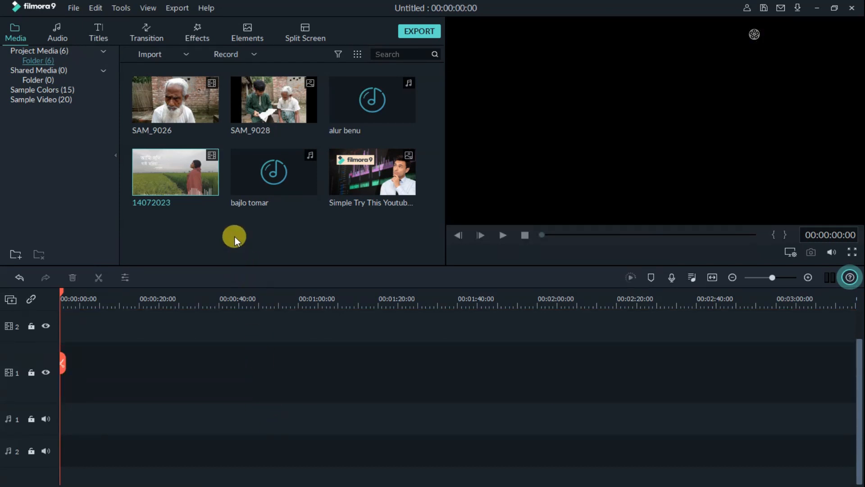
- Place the 14072023 video at the start of video track 1, keeping the project settings of 1920 x 1080 25fps
mouse_move(182, 174)
left_mouse_down()
mouse_move(111, 274)
mouse_move(71, 359)
left_mouse_up()
left_click(176, 172)
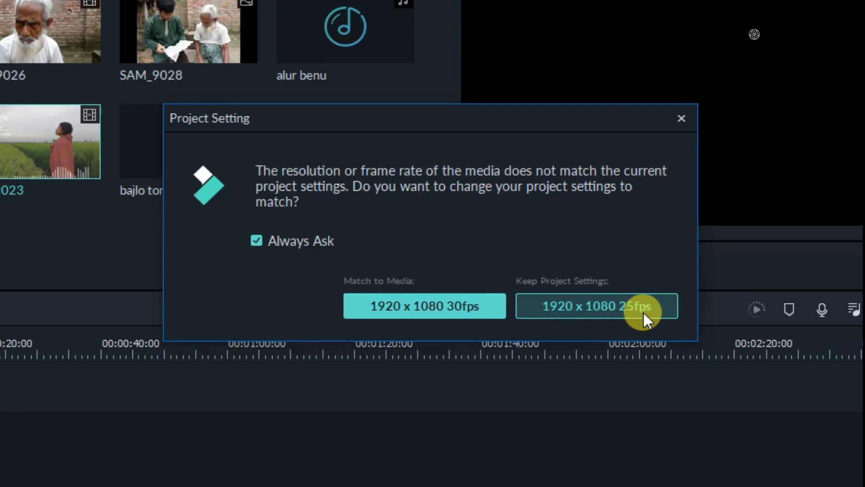
left_click(602, 311)
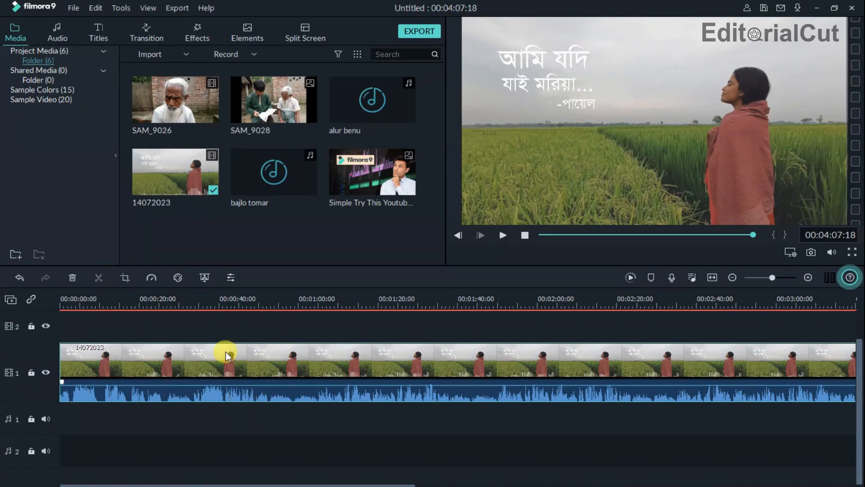
left_click(227, 329)
left_click(173, 130)
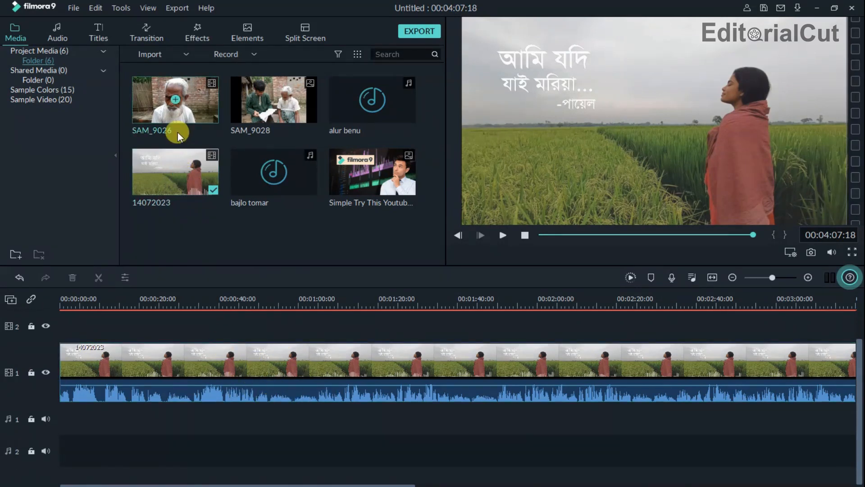
left_click(190, 323)
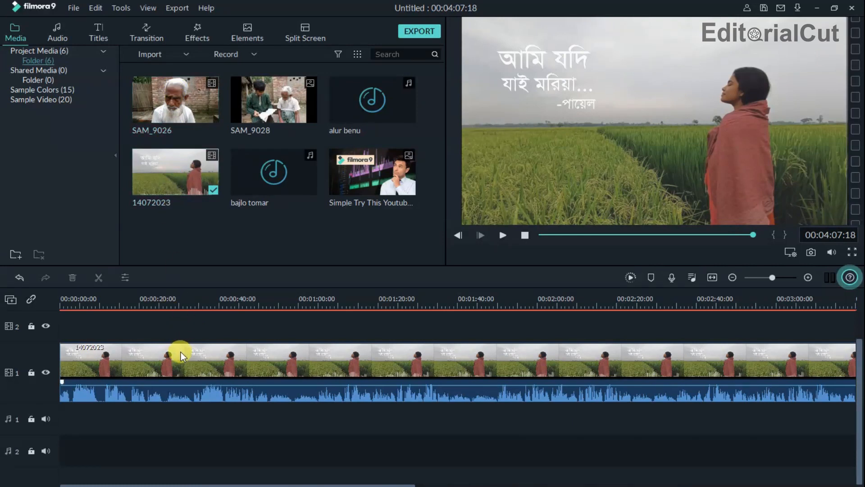
left_click(157, 183)
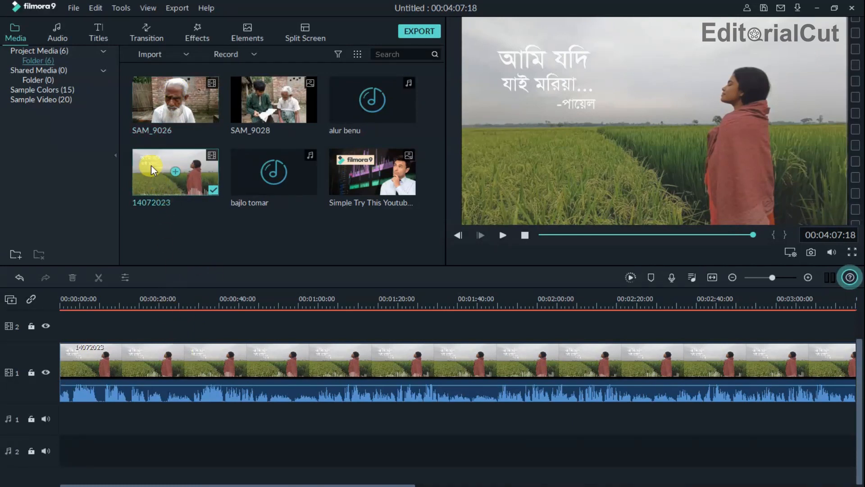
- Place the SAM_9028 photo on video track 2 at about 21 seconds and the bajlo tomar audio below it on audio track 1
left_click_drag(249, 114, 144, 336)
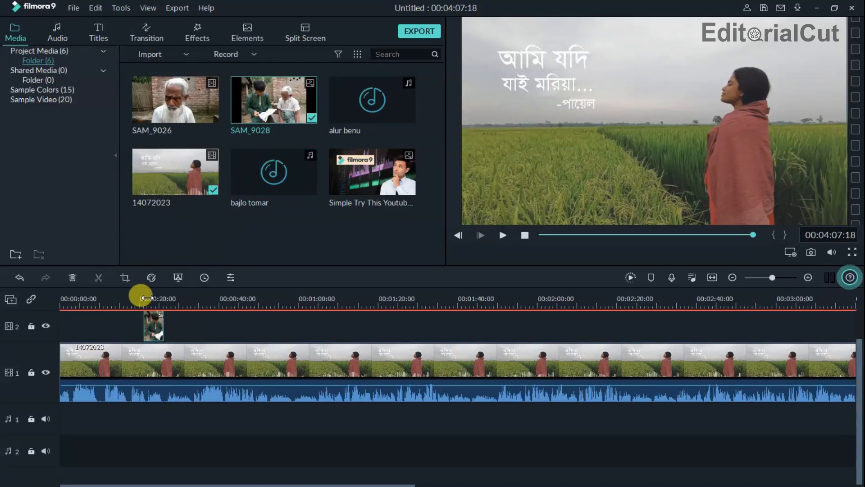
left_click(149, 294)
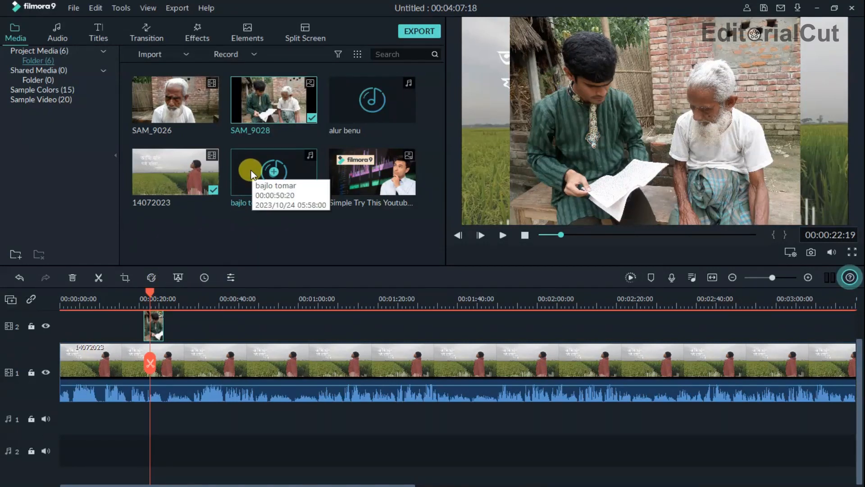
left_click_drag(256, 166, 139, 423)
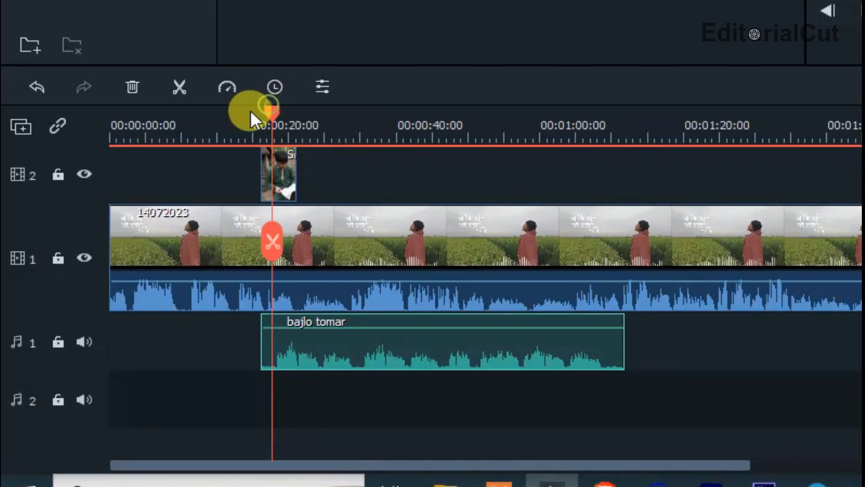
- Play the layered clips from just before the photo, and move the playhead to about 43 seconds within the bajlo tomar audio
left_click_drag(271, 112, 257, 114)
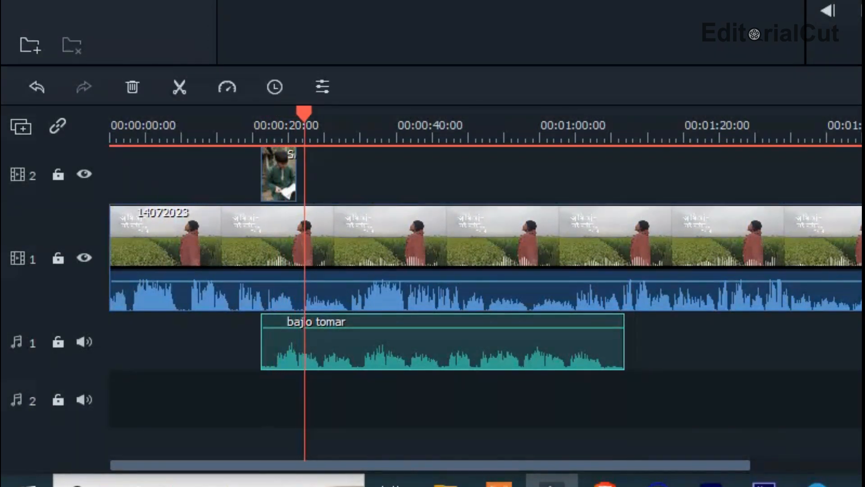
key("space")
left_click_drag(303, 114, 423, 123)
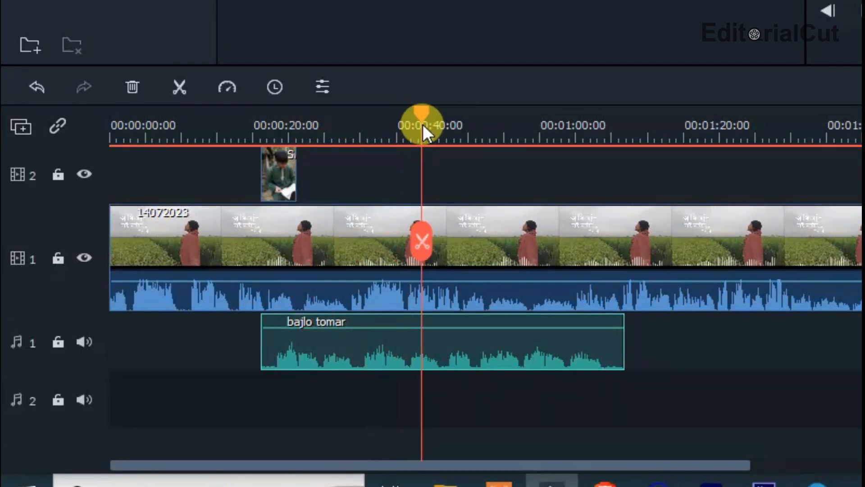